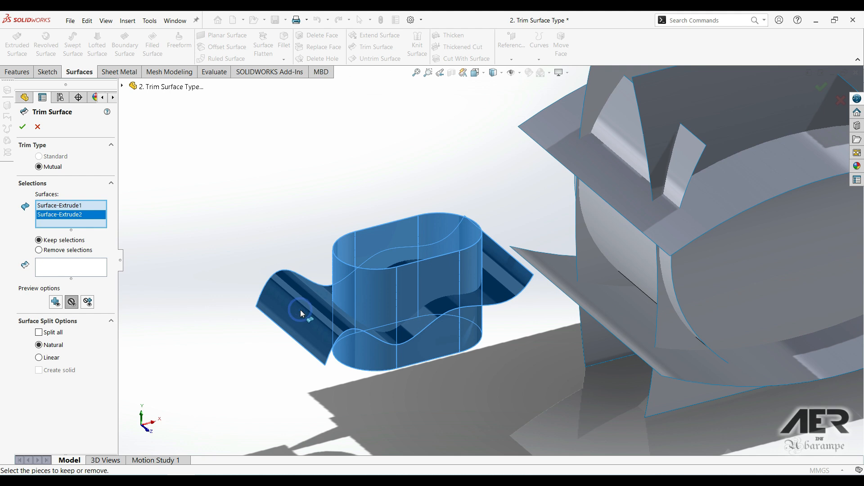
Step: Mutually trim the slot-shaped and wavy surfaces, keeping the slot wall's upper piece and previewing both included and excluded pieces
click(71, 266)
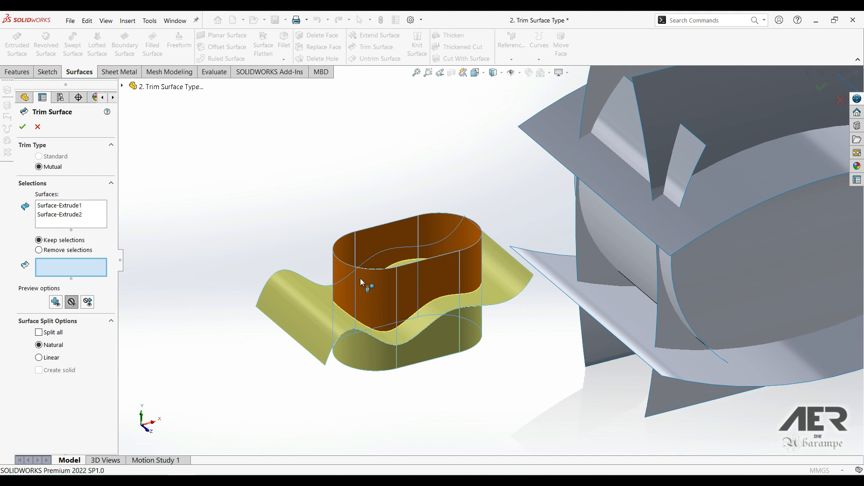
click(430, 274)
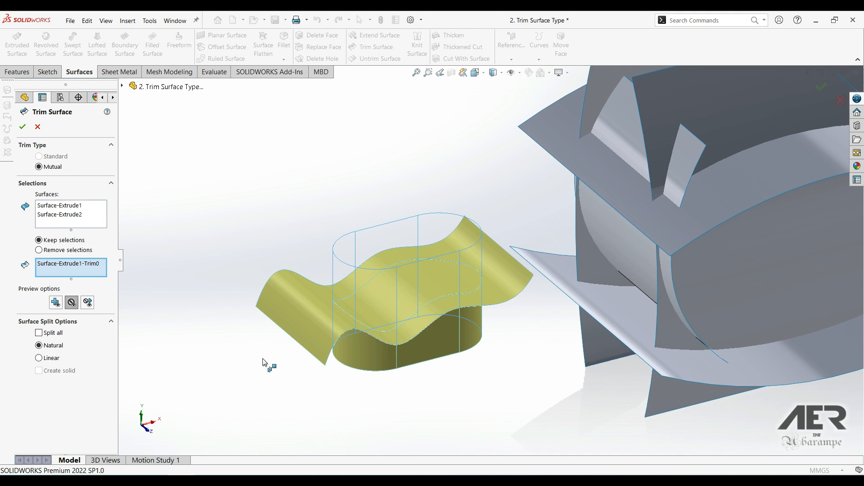
click(55, 303)
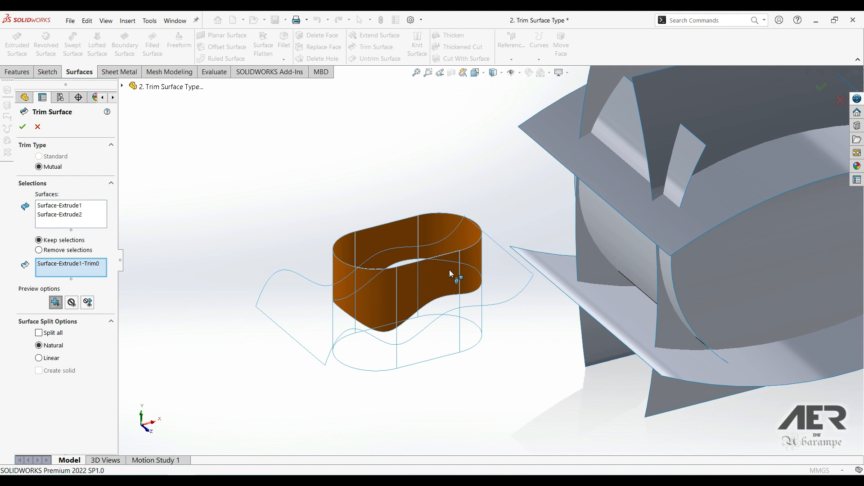
click(89, 303)
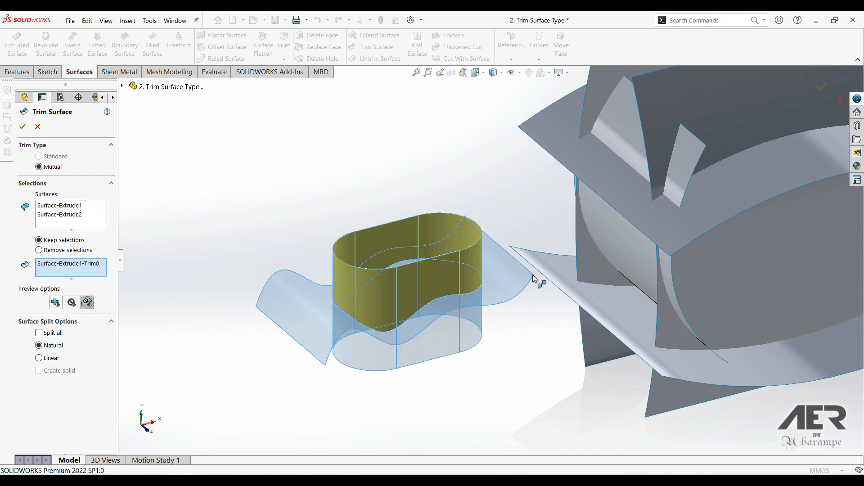
click(21, 127)
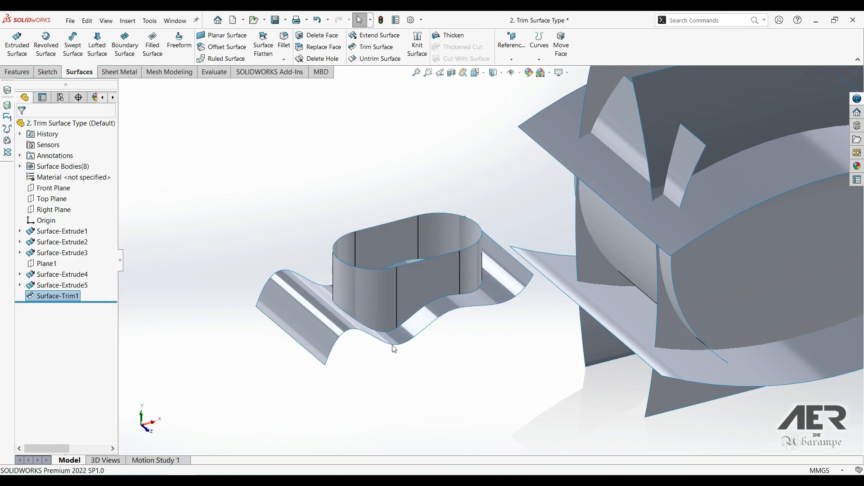
mouse_move(334, 278)
middle_down()
mouse_move(355, 302)
mouse_move(340, 283)
middle_up()
middle_drag(485, 287, 482, 276)
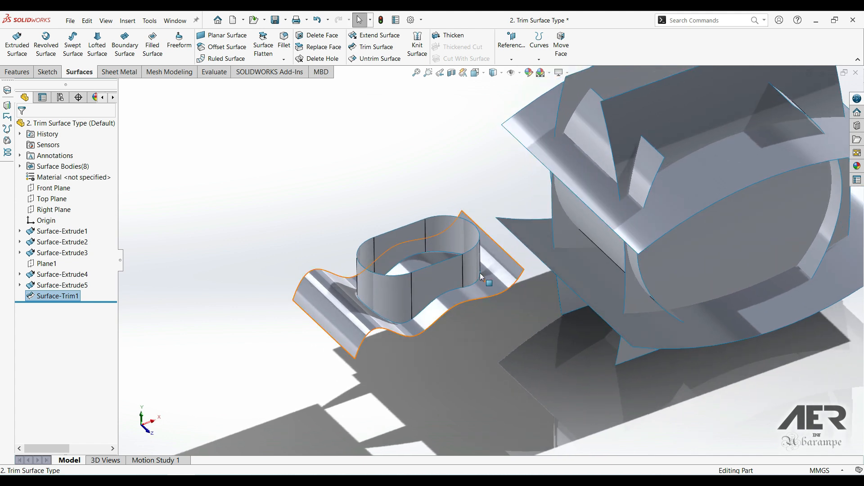
Step: Edit the slot-and-wave trim so the selected upper slot wall piece is removed instead of kept
right_click(49, 298)
click(58, 272)
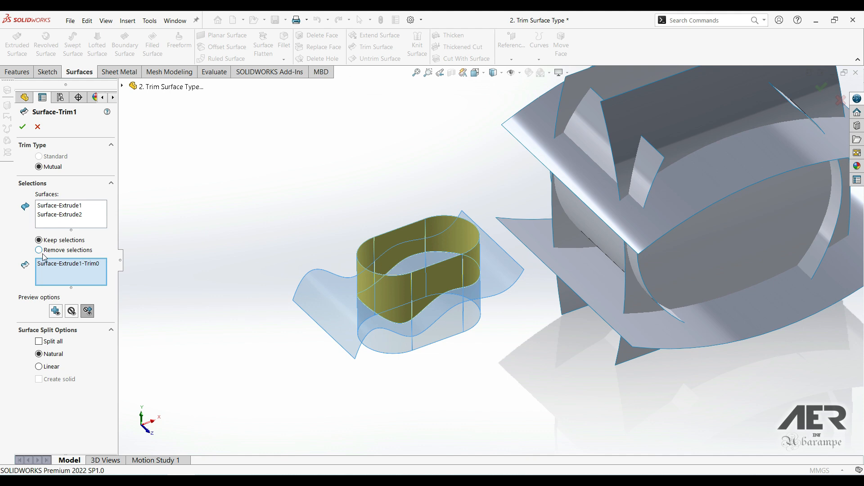
click(40, 253)
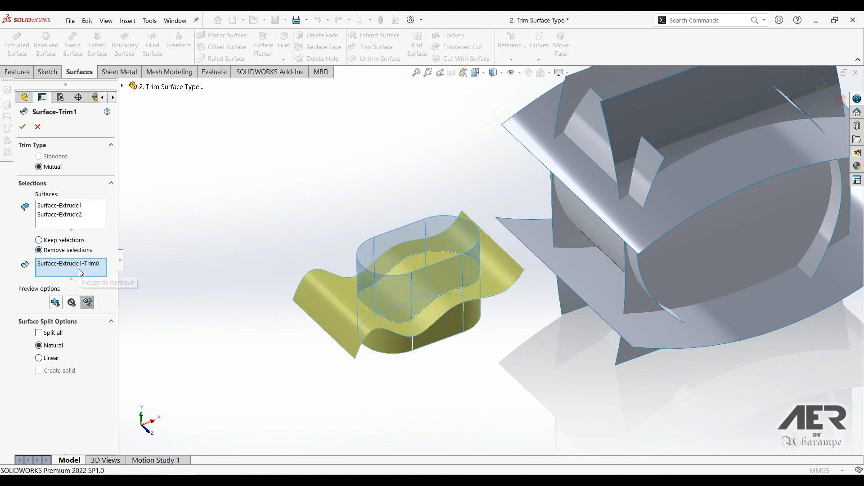
click(341, 281)
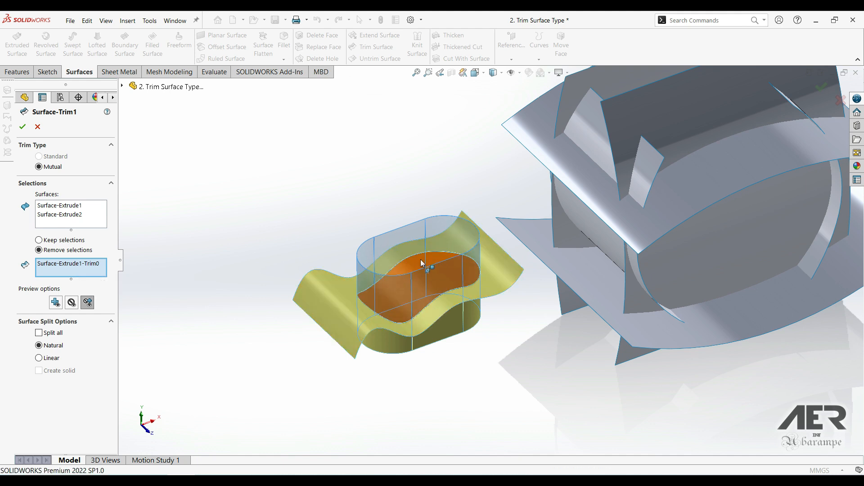
click(24, 127)
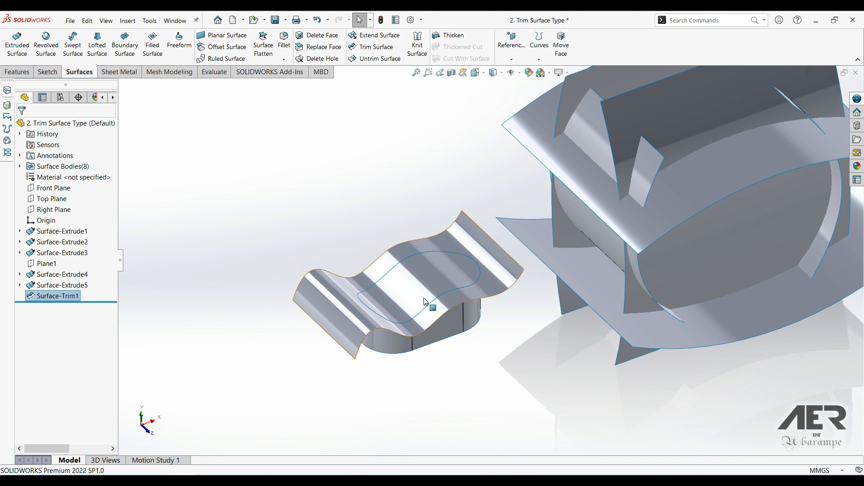
mouse_move(395, 326)
middle_down()
mouse_move(399, 214)
mouse_move(427, 149)
middle_up()
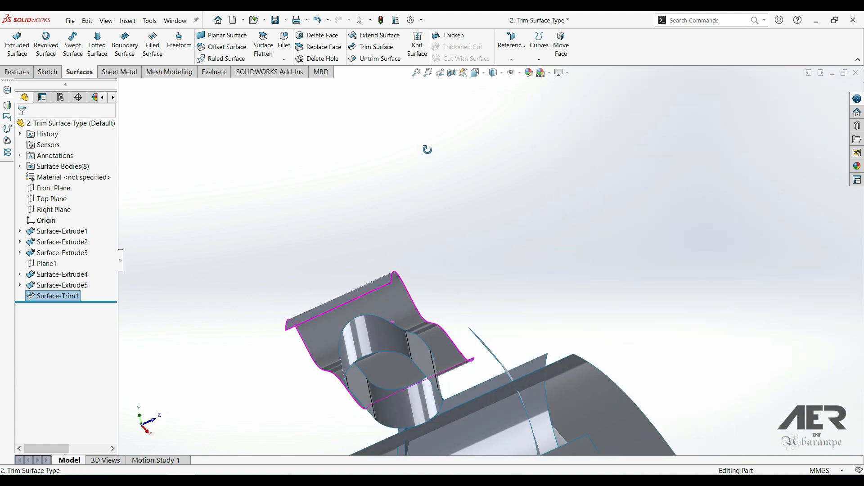
mouse_move(402, 343)
middle_down()
mouse_move(364, 455)
mouse_move(467, 353)
mouse_move(360, 267)
middle_up()
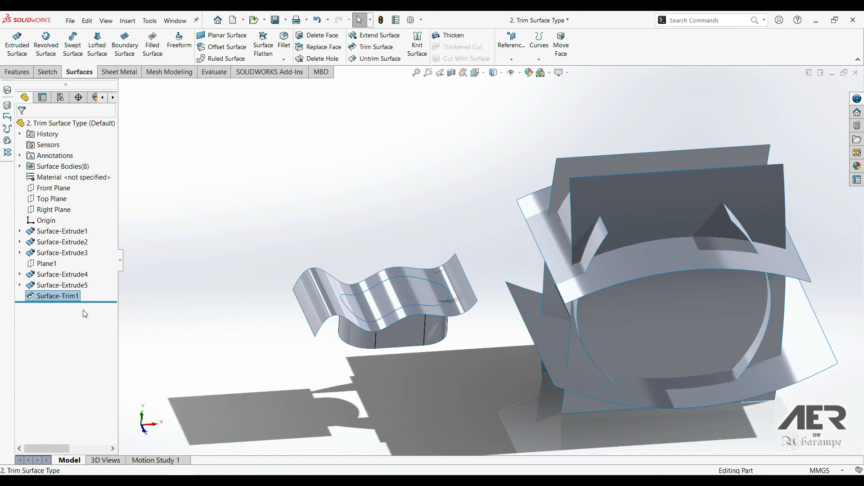
Step: Edit the slot-and-wave trim to remove only the wavy surface's piece inside the slot instead of the upper slot wall
right_click(50, 298)
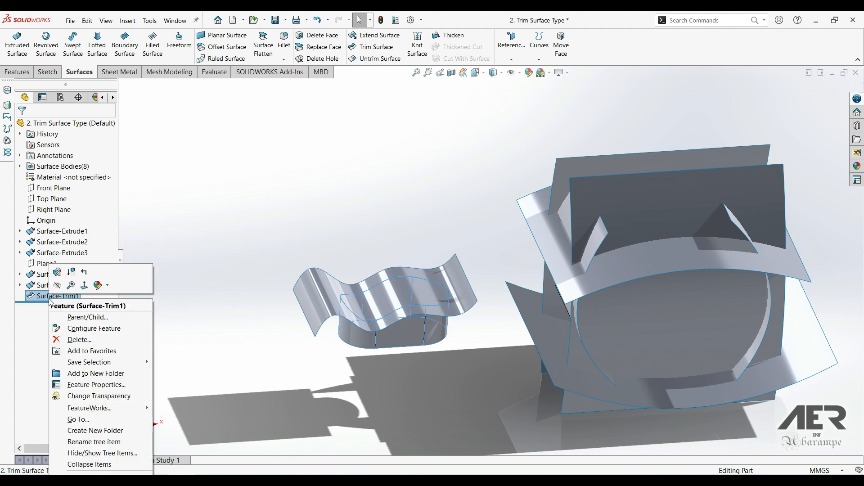
click(58, 275)
right_click(56, 265)
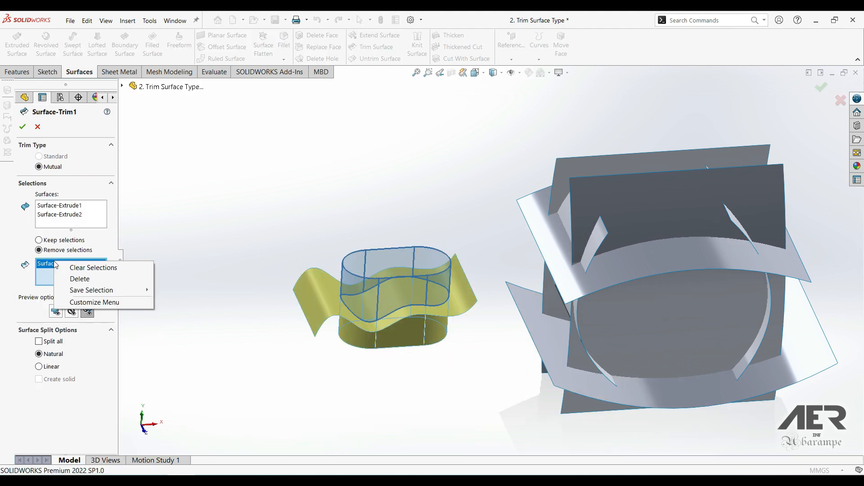
click(101, 280)
middle_drag(185, 271, 428, 311)
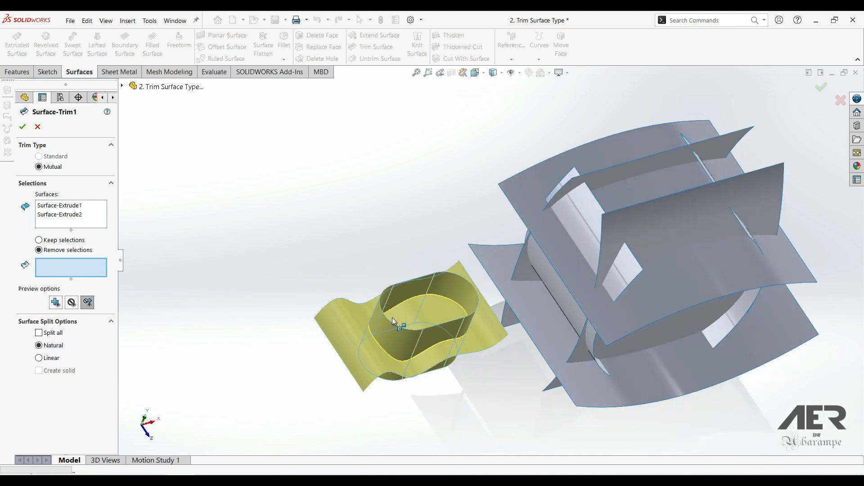
click(431, 310)
middle_drag(433, 311, 435, 326)
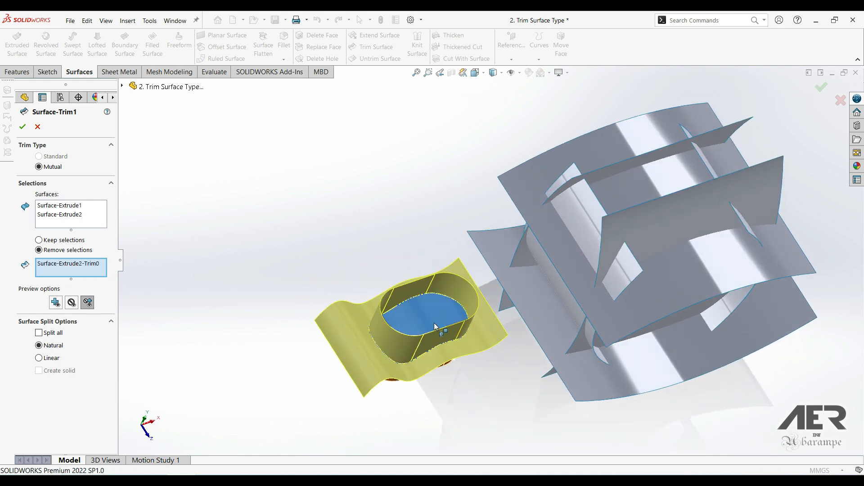
click(23, 128)
middle_drag(387, 323, 394, 412)
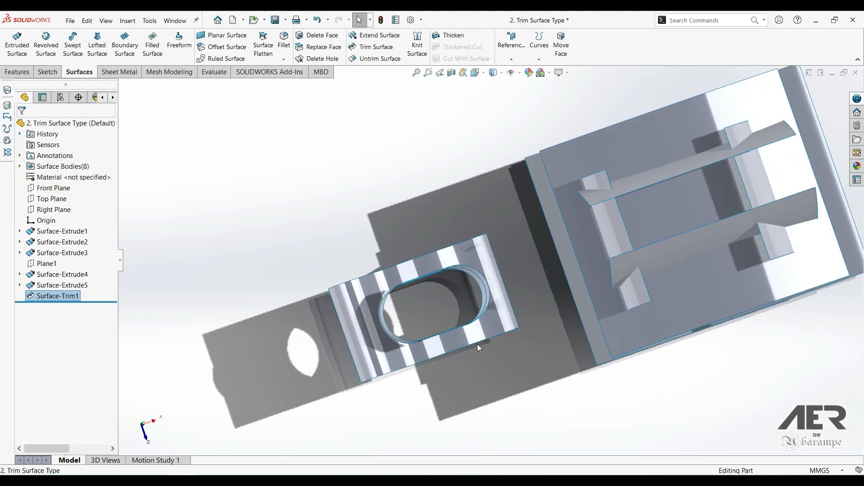
middle_drag(474, 292, 521, 227)
middle_drag(510, 274, 537, 275)
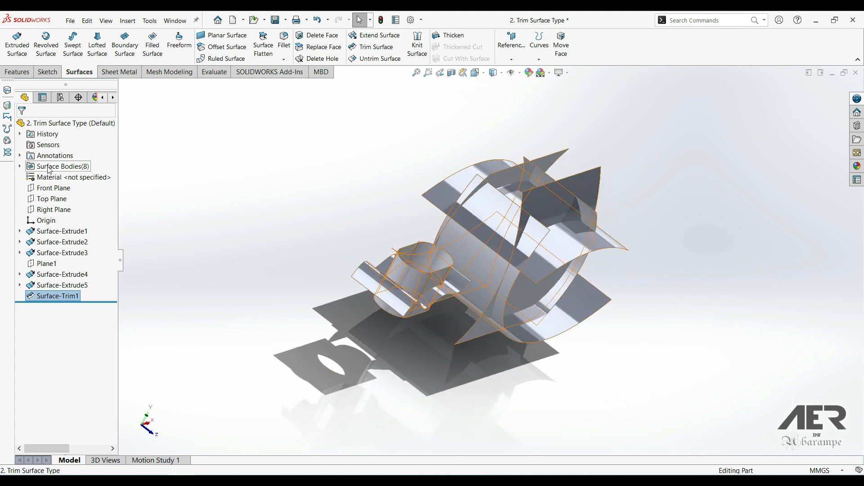
Step: Examine the part's surface bodies by highlighting Surface-Extrude1, both Surface-Extrude3 bodies and other listed bodies in the model
click(20, 167)
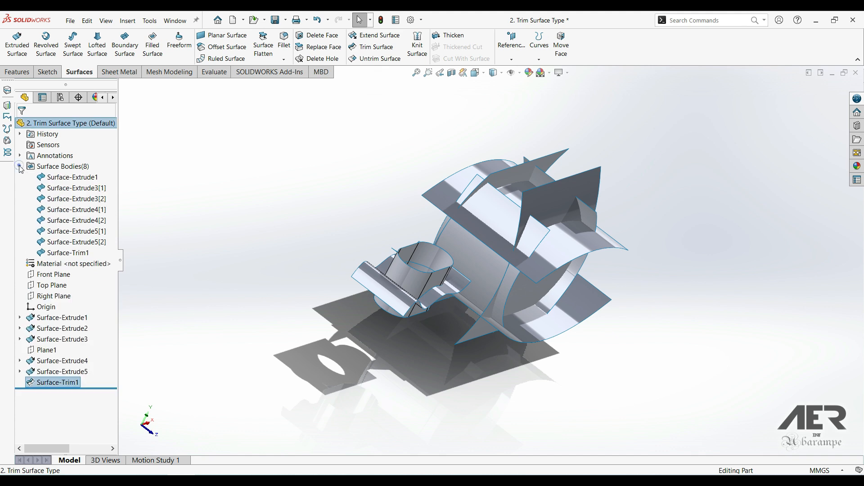
click(74, 179)
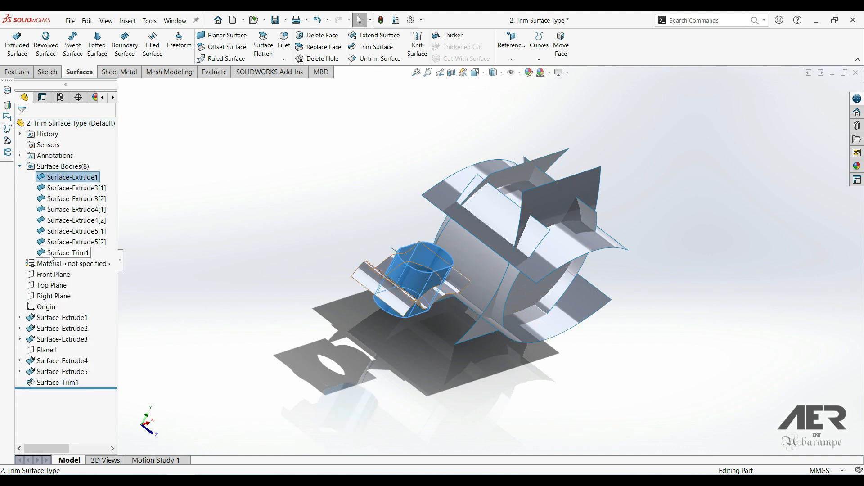
click(171, 191)
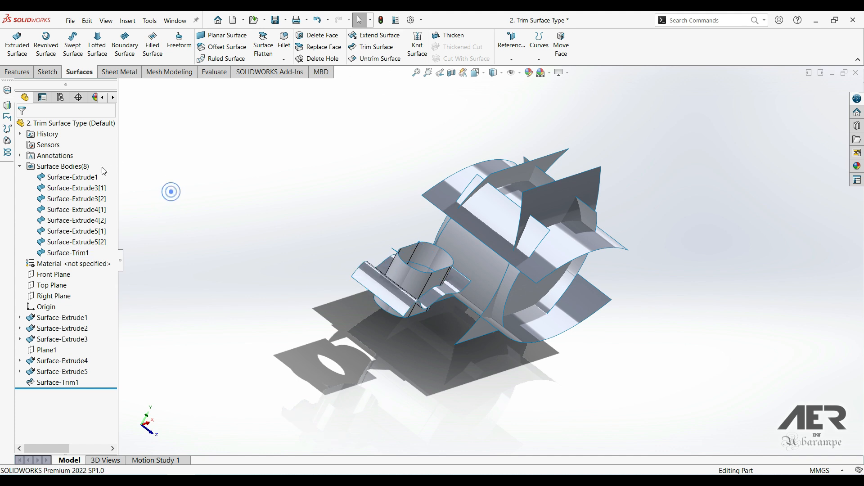
click(81, 189)
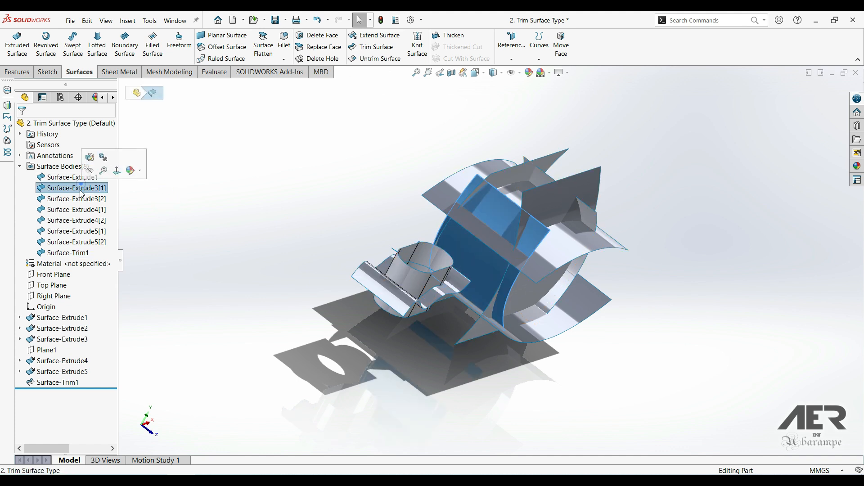
click(79, 198)
click(79, 210)
click(79, 221)
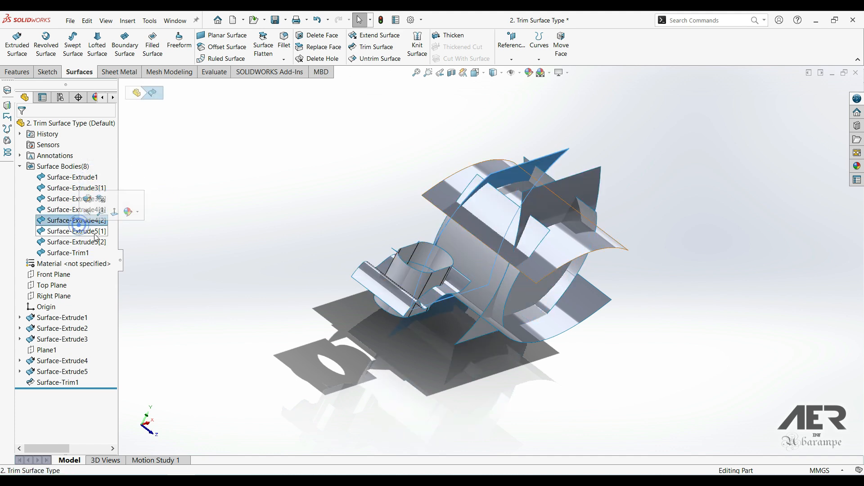
click(21, 166)
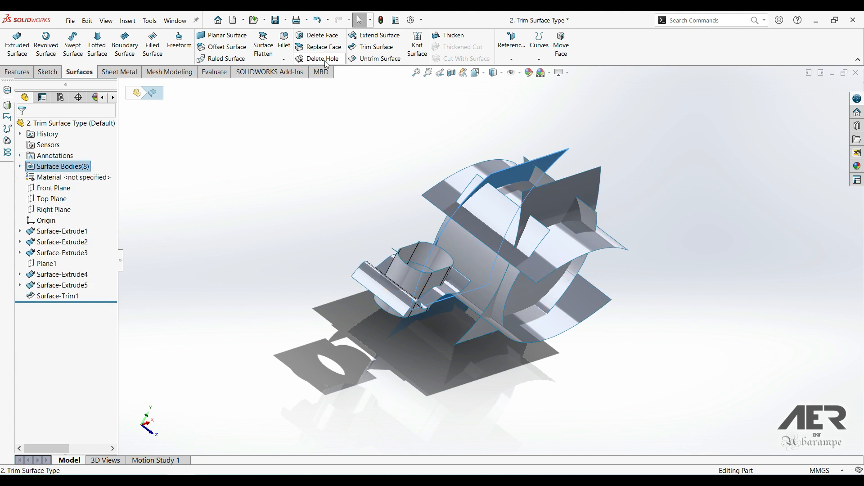
Step: Set up a mutual surface trim, clear the preselected surface and select all six intersecting surfaces of the larger box-like shape
click(364, 48)
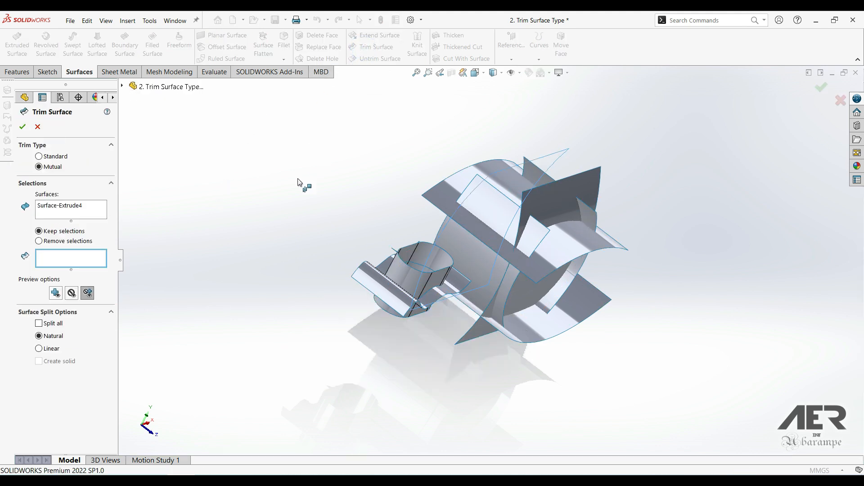
right_click(73, 211)
click(88, 217)
click(68, 207)
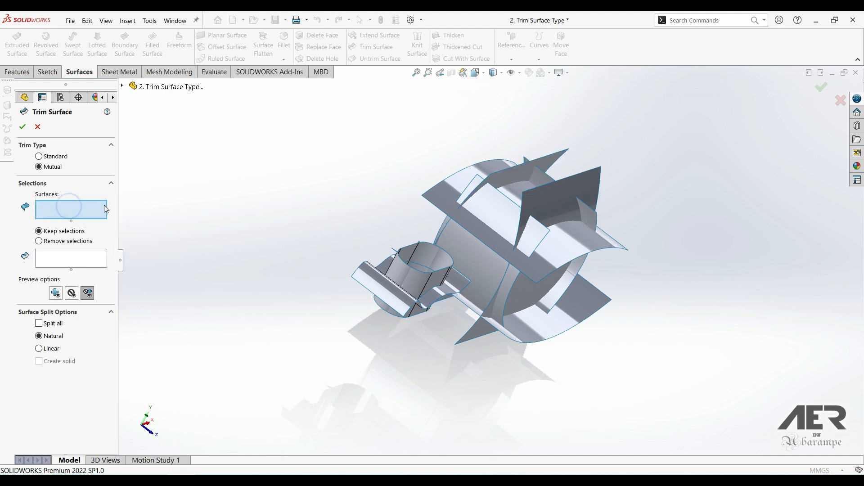
middle_drag(570, 273, 544, 275)
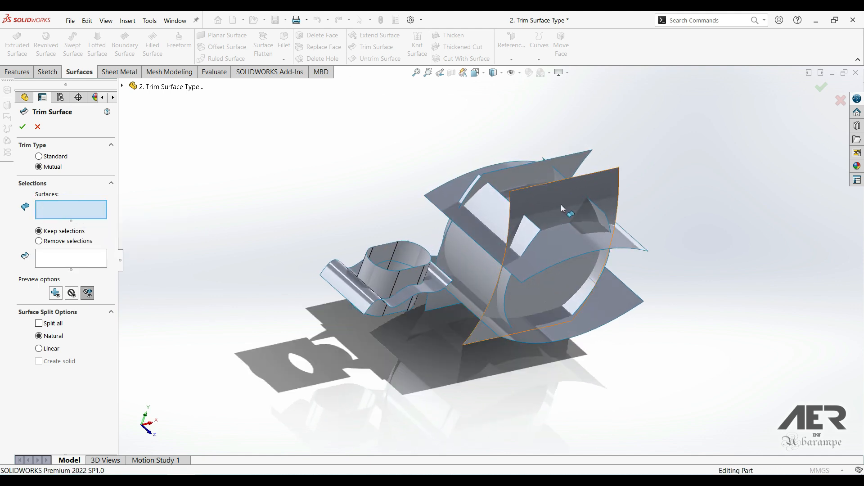
click(564, 205)
click(539, 258)
click(539, 258)
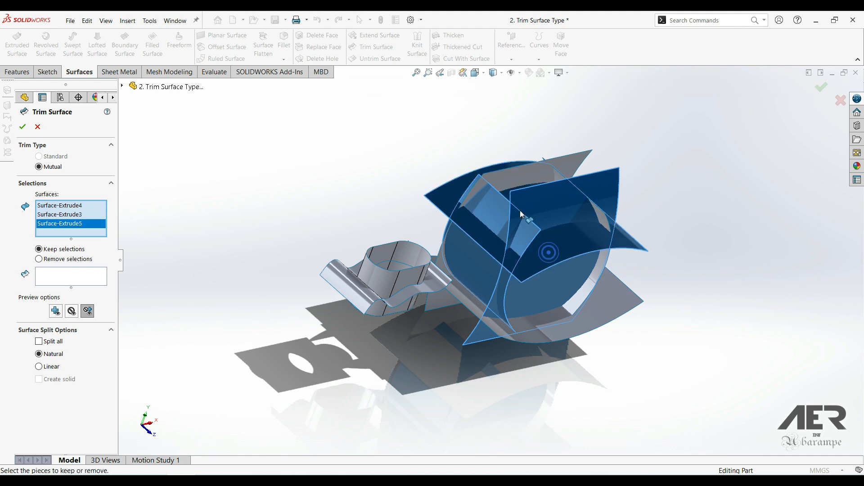
click(475, 286)
click(479, 318)
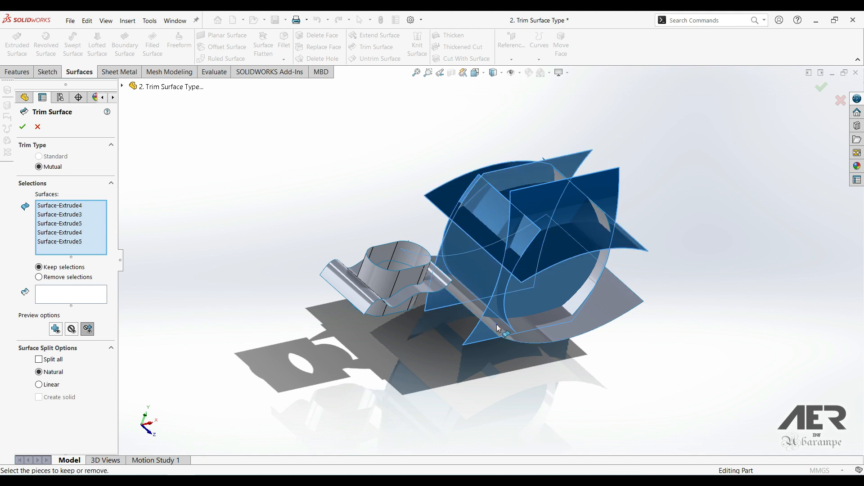
middle_drag(482, 317, 855, 352)
click(608, 305)
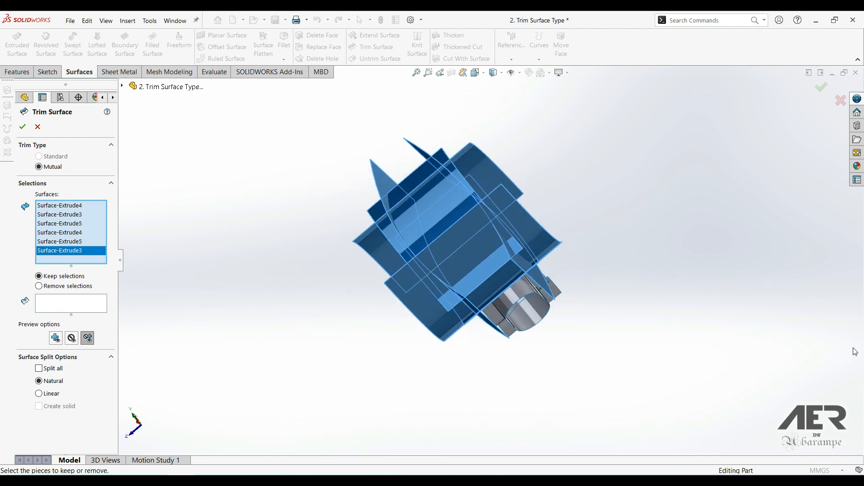
middle_drag(407, 251, 494, 295)
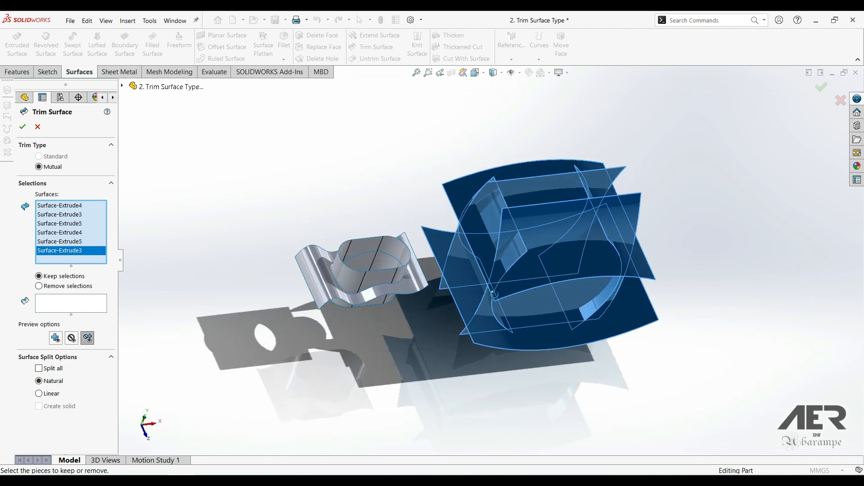
Step: Set the mutual trim to remove selections and mark the Surface-Extrude4 pieces extending past the upper part of the box-like shape
click(66, 305)
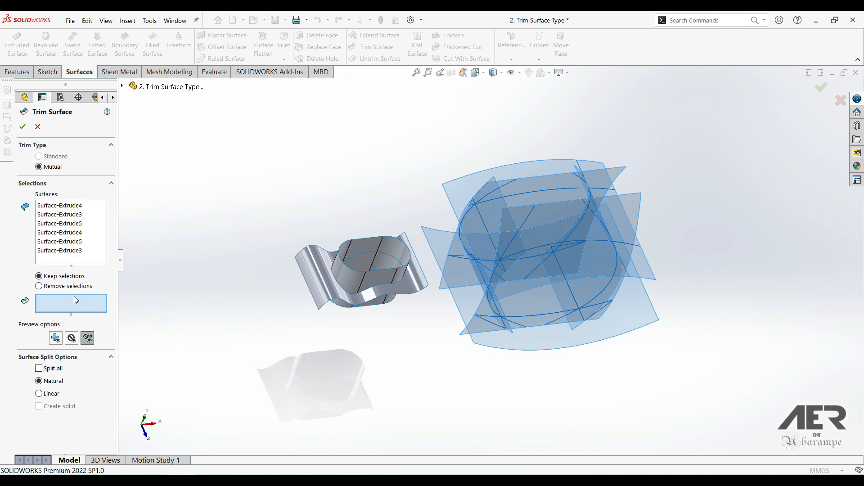
click(40, 287)
middle_drag(492, 272, 531, 216)
click(541, 211)
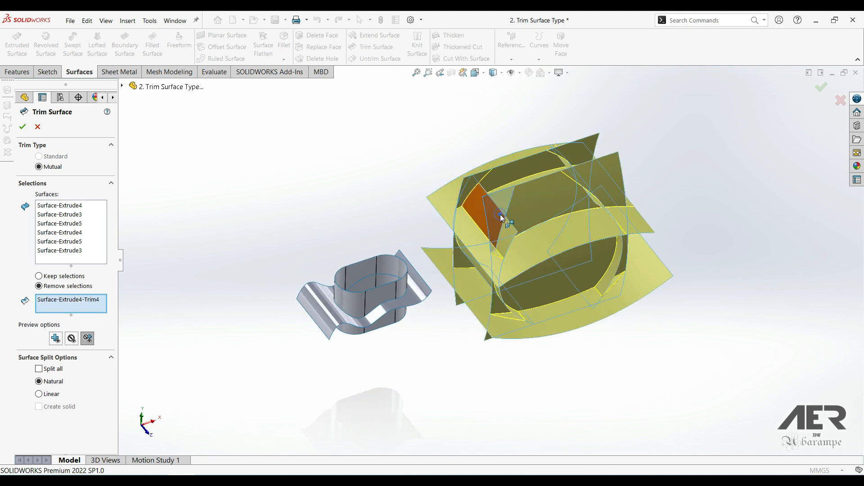
click(540, 212)
click(610, 181)
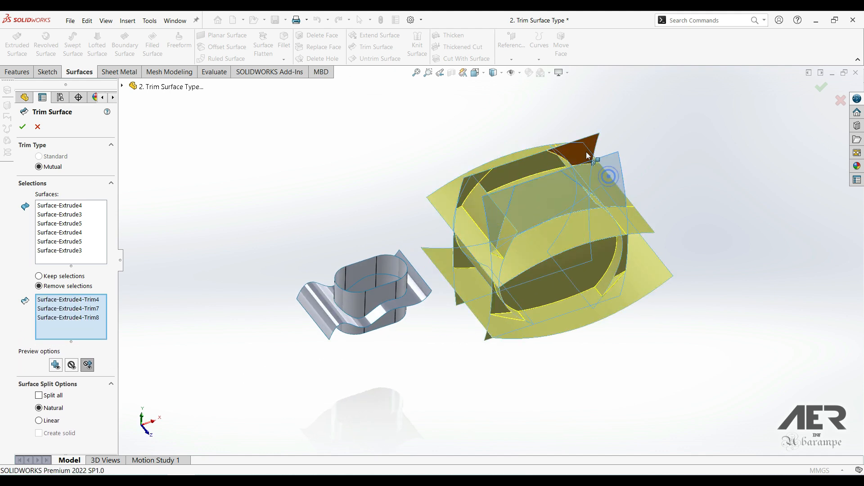
click(606, 173)
click(526, 167)
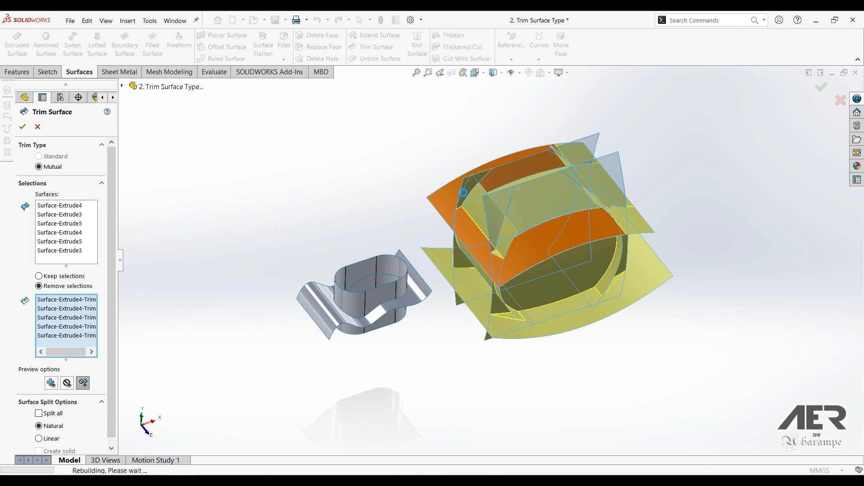
click(460, 193)
Step: Mark the upper Surface-Extrude3 corner piece and the overhanging upper Surface-Extrude5 pieces for removal
click(505, 244)
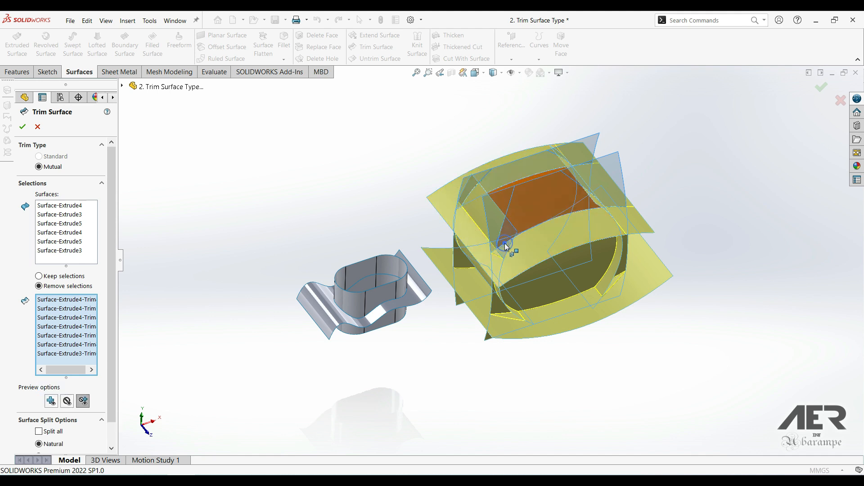
click(528, 269)
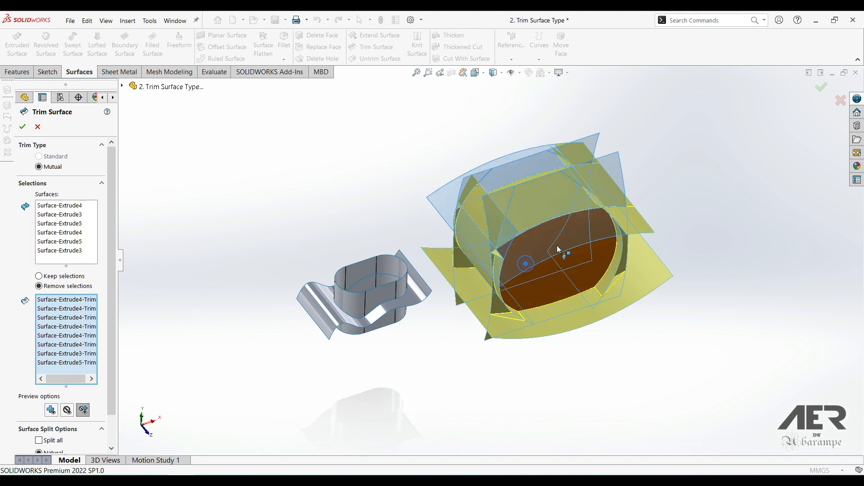
click(639, 224)
middle_drag(641, 224, 603, 198)
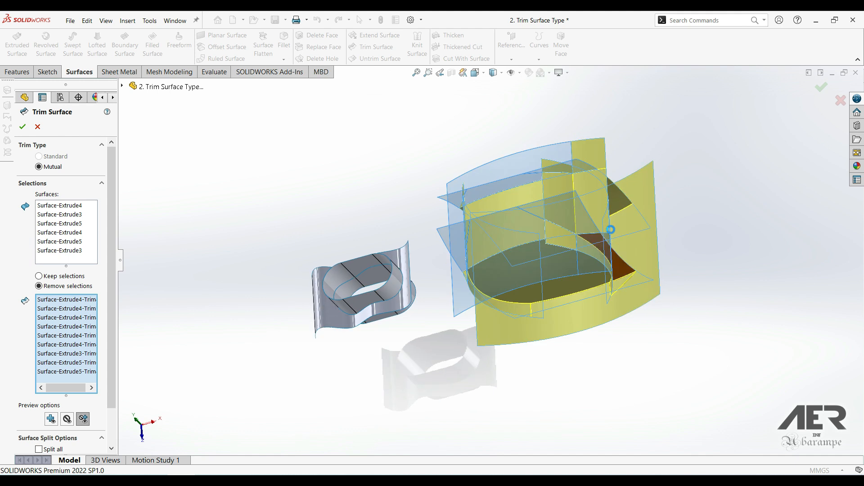
click(600, 165)
click(600, 165)
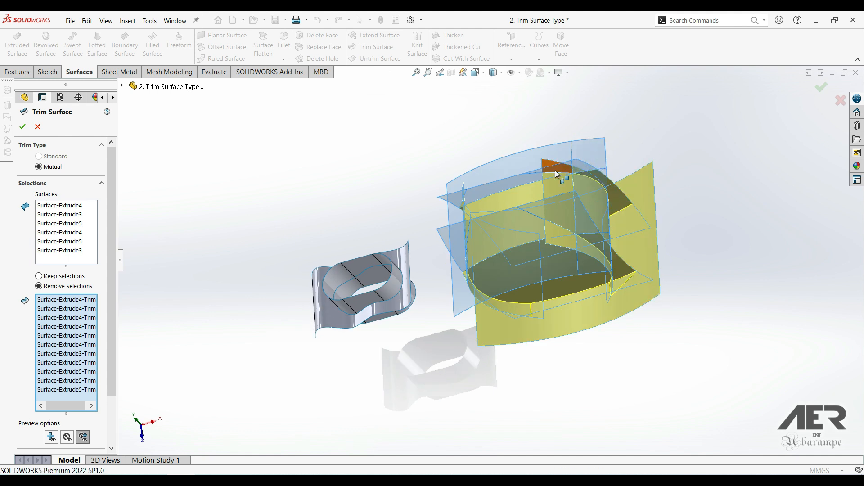
Step: Mark the Surface-Extrude3 pieces projecting beyond both ends of the box-like shape for removal
click(560, 170)
click(558, 203)
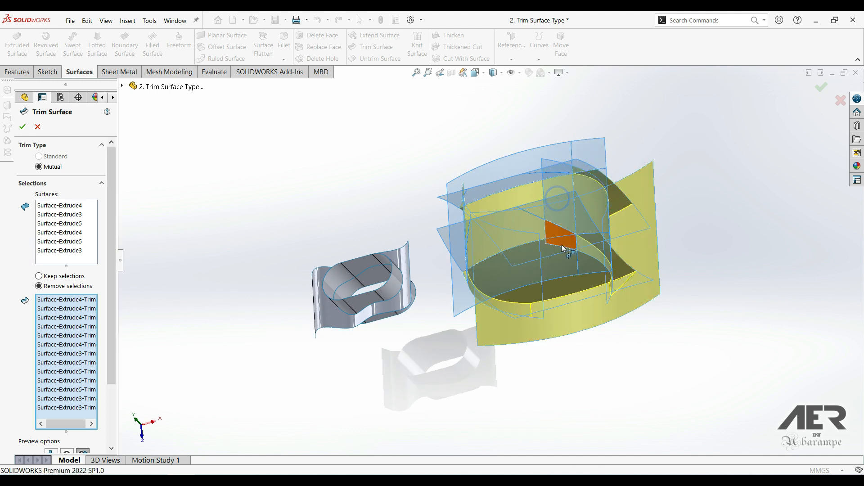
click(565, 245)
middle_drag(541, 265, 504, 229)
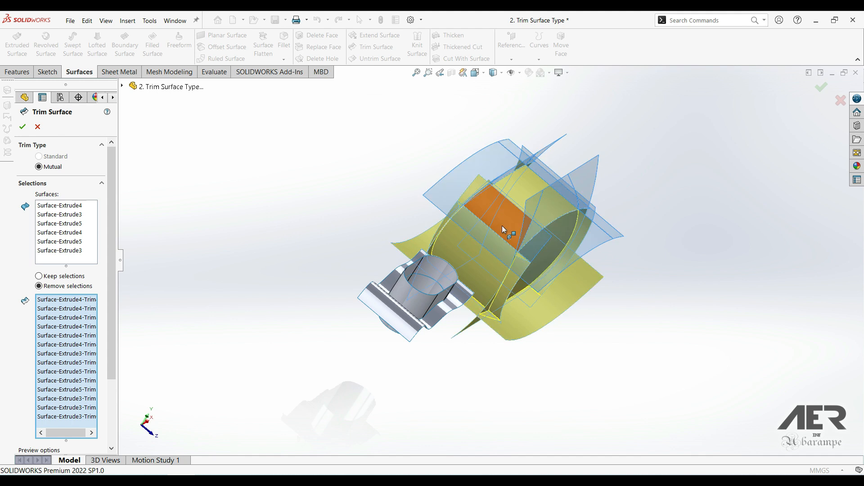
click(501, 228)
click(472, 195)
Step: Mark the small Surface-Extrude5 and Surface-Extrude3 leftovers at the shape's corners for removal
middle_drag(469, 189, 504, 288)
click(505, 289)
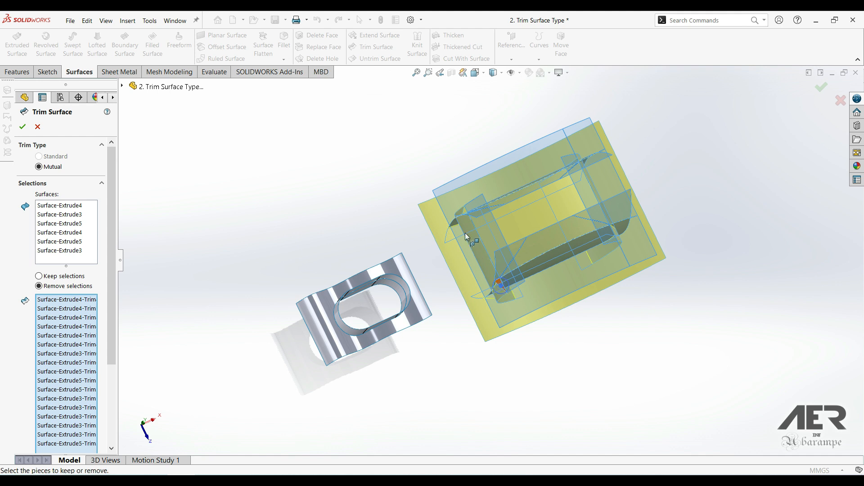
middle_drag(468, 222, 476, 220)
click(476, 219)
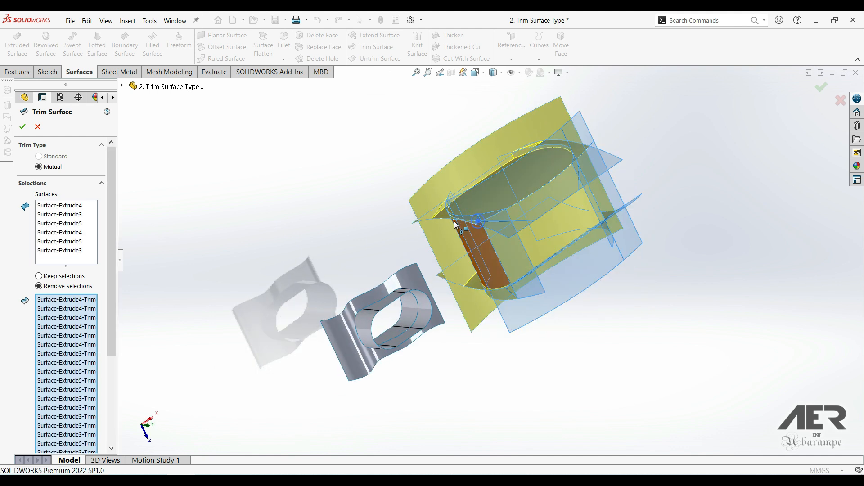
mouse_move(441, 218)
middle_down()
mouse_move(373, 120)
mouse_move(572, 265)
mouse_move(515, 300)
mouse_move(524, 321)
middle_up()
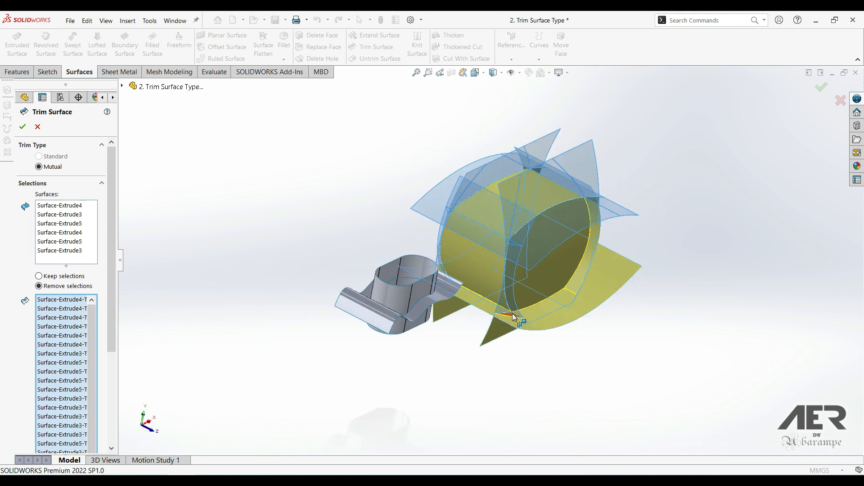
click(512, 313)
Step: Mark the overhanging surface pieces beneath the box-like shape for removal
middle_drag(539, 322, 534, 286)
middle_drag(506, 339, 545, 312)
click(566, 280)
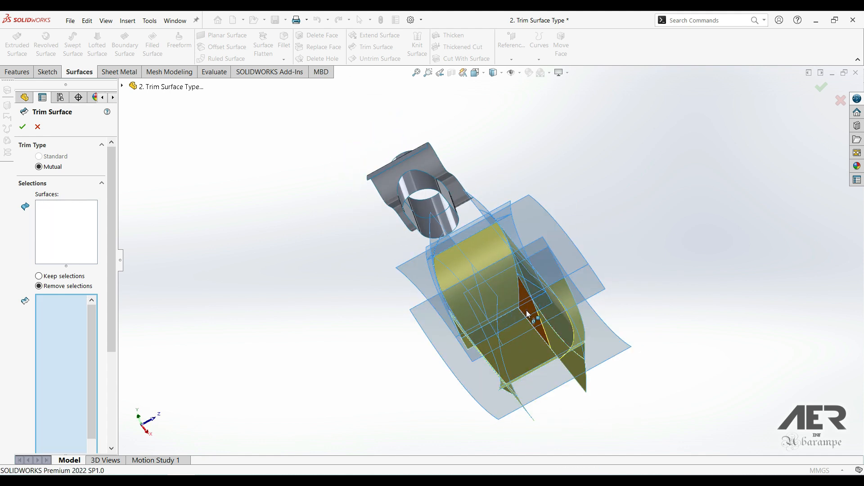
middle_drag(520, 353, 459, 369)
click(455, 344)
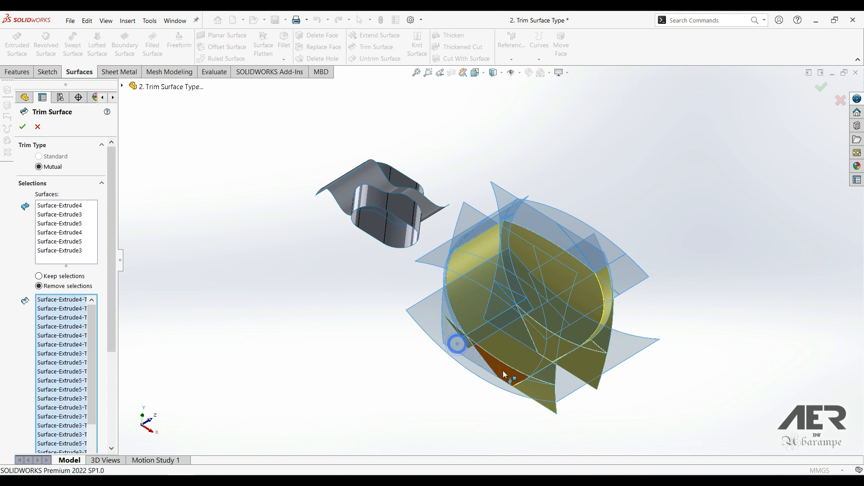
Step: Mark the remaining triangular scraps and end pieces along the shape's lower edges for removal
middle_drag(518, 412, 545, 387)
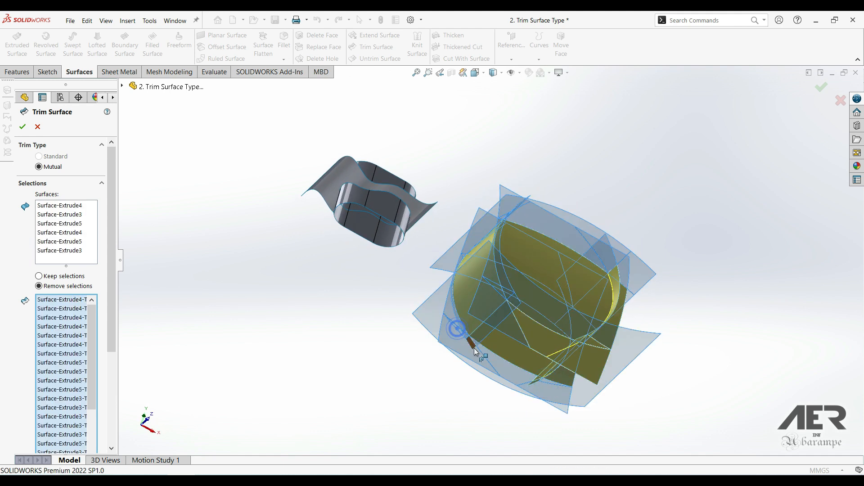
middle_drag(469, 349, 522, 375)
click(493, 363)
click(449, 366)
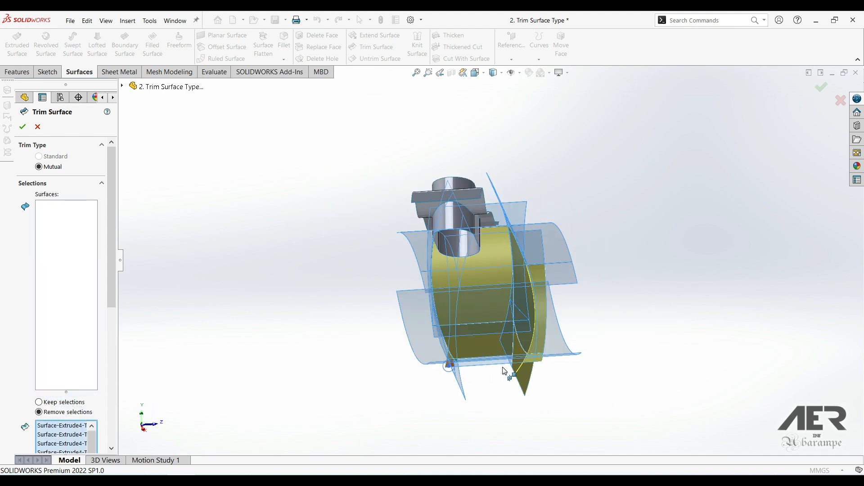
click(536, 362)
click(537, 365)
middle_drag(537, 365, 609, 385)
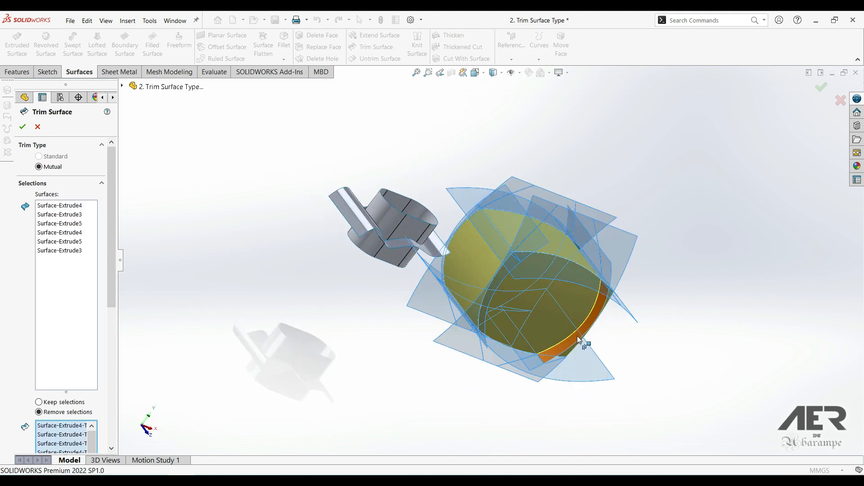
Step: Check the six-surface trim preview from all sides, review the pieces to remove and accept the mutual trim
middle_drag(494, 355, 609, 210)
middle_drag(541, 262, 583, 353)
middle_drag(357, 264, 449, 348)
middle_drag(511, 335, 420, 263)
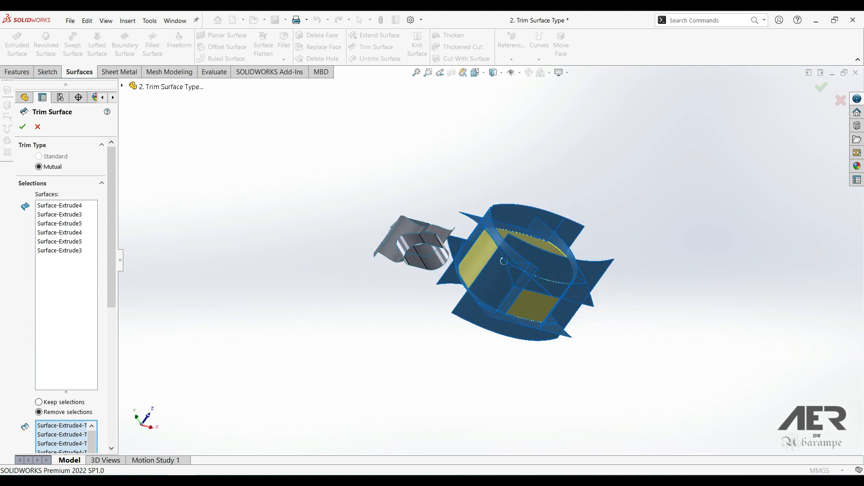
middle_drag(425, 380, 415, 251)
scroll(427, 321, down, 5)
drag(108, 283, 108, 414)
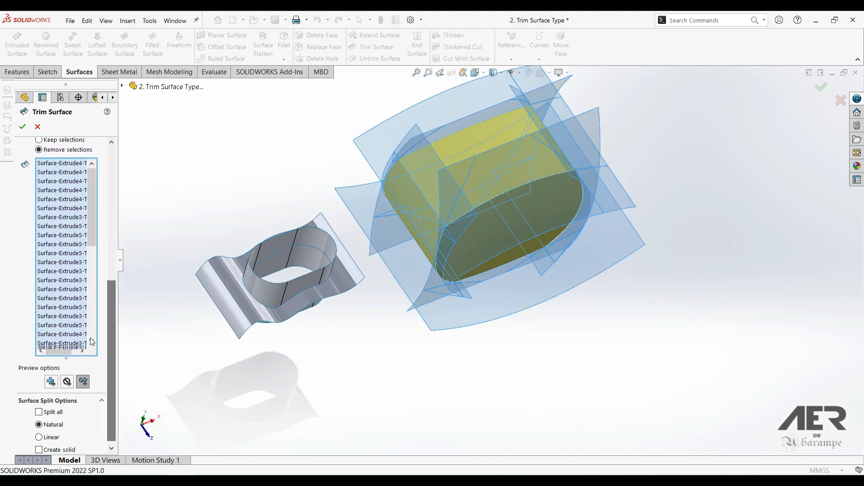
drag(93, 239, 104, 324)
mouse_move(122, 228)
mouse_down()
mouse_move(145, 234)
mouse_move(132, 237)
mouse_up()
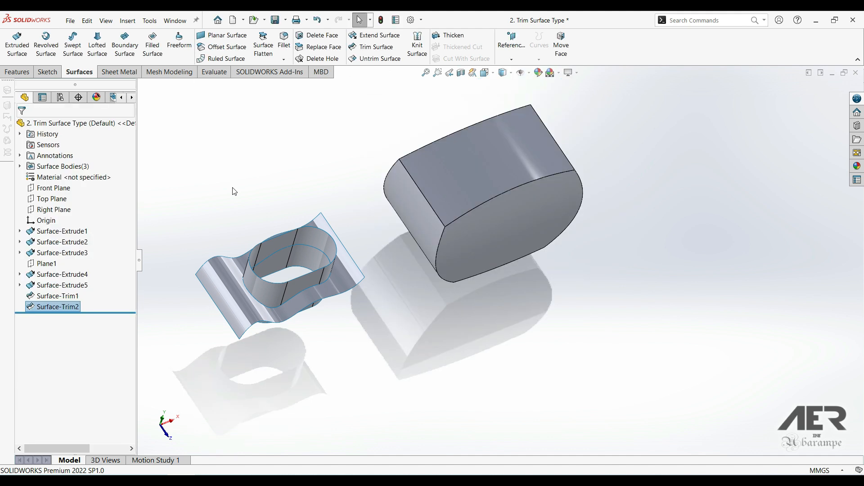
Step: Inspect the inside of the trimmed shape with a temporary Front Plane section view offset to -25.00 mm
middle_drag(371, 248, 435, 242)
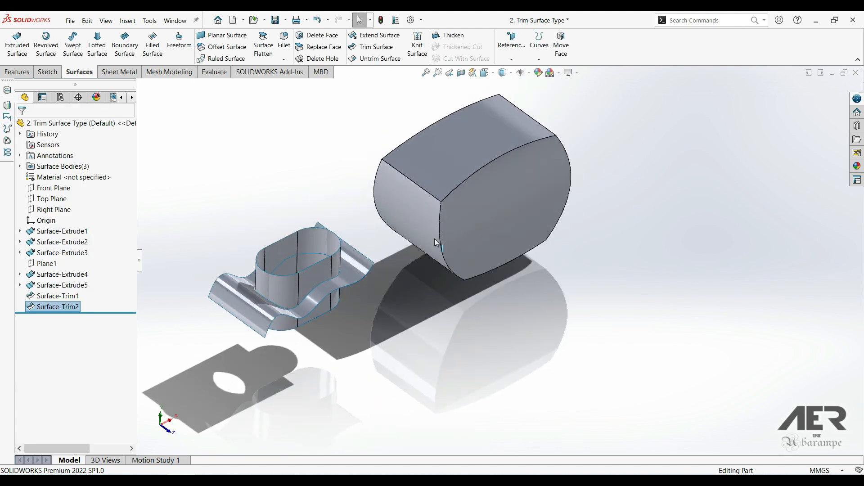
middle_drag(466, 177, 277, 268)
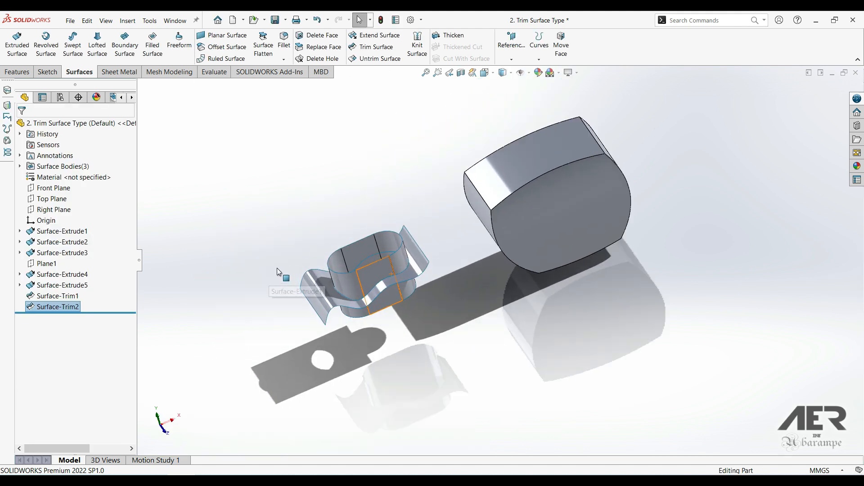
click(460, 73)
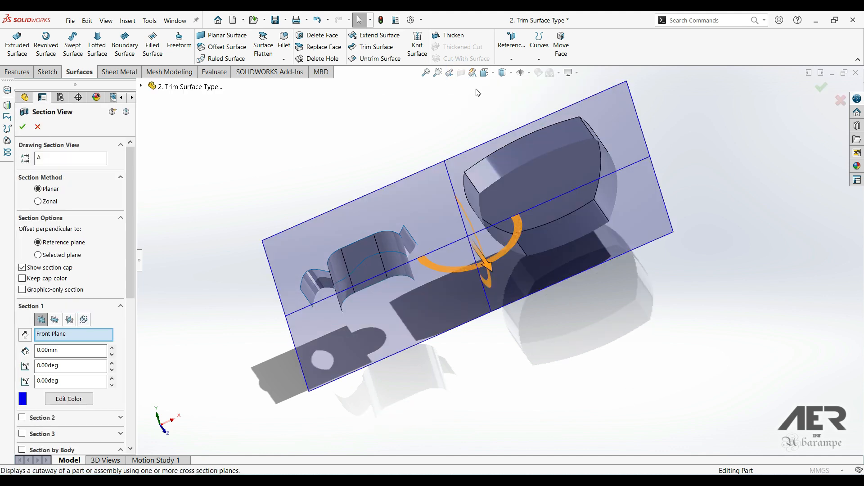
middle_drag(555, 172, 518, 242)
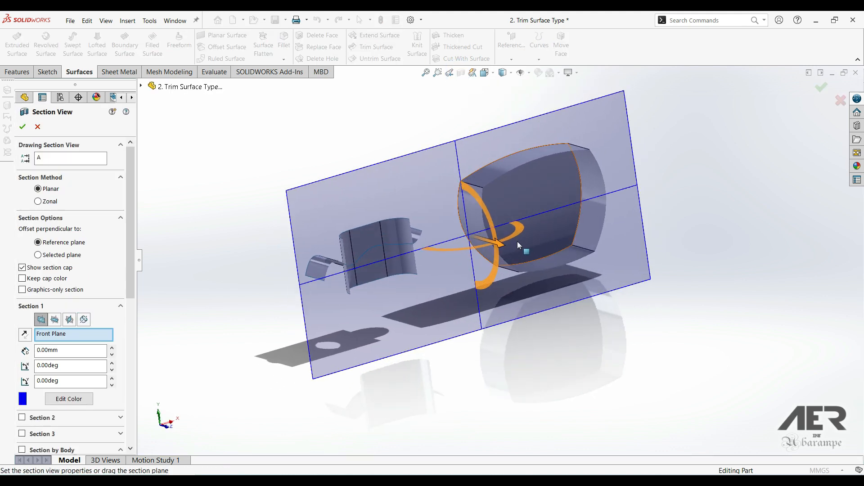
drag(499, 248, 489, 245)
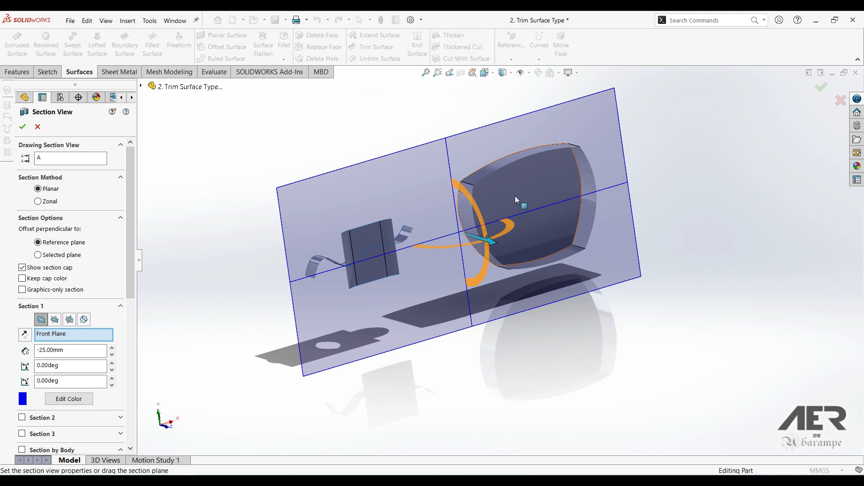
click(37, 127)
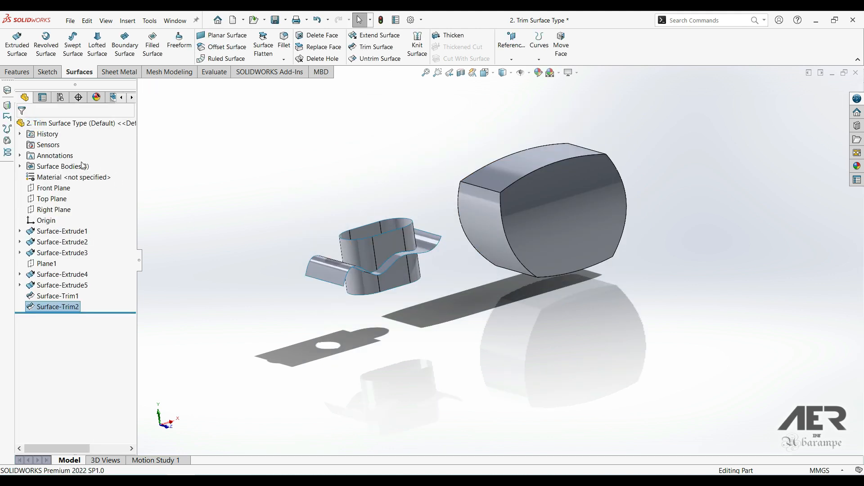
Step: Examine the listed surface bodies by highlighting Surface-Extrude1, Surface-Trim1 and Surface-Trim2, viewing the enclosed shape from another angle
click(20, 166)
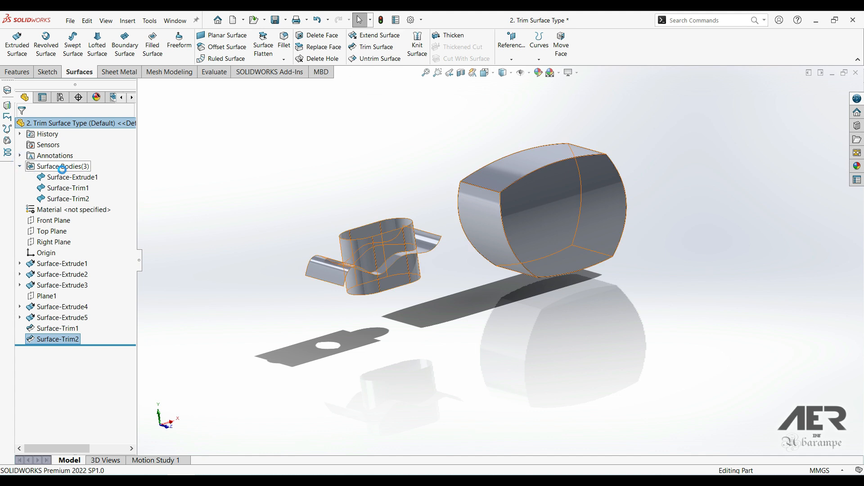
click(66, 177)
click(66, 188)
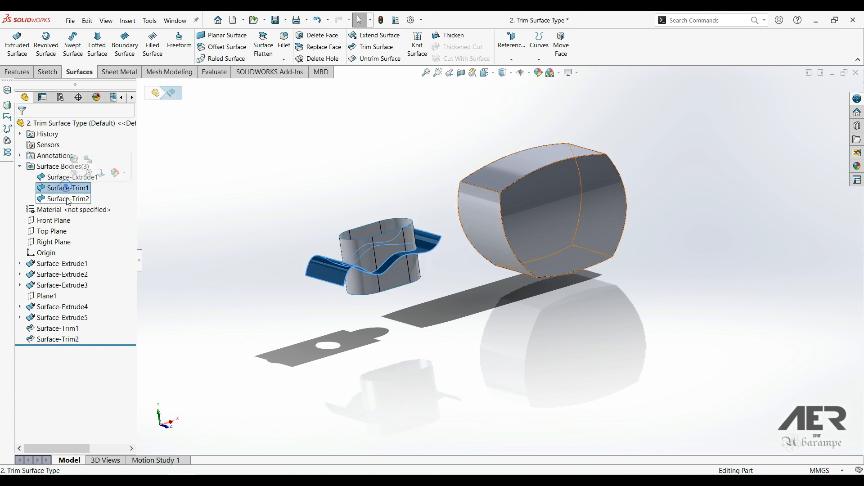
click(67, 198)
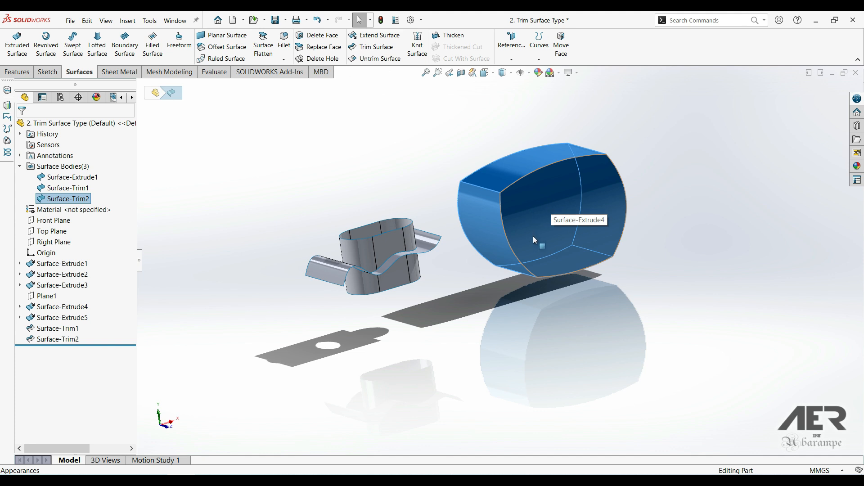
middle_drag(524, 228, 571, 231)
middle_drag(447, 200, 463, 201)
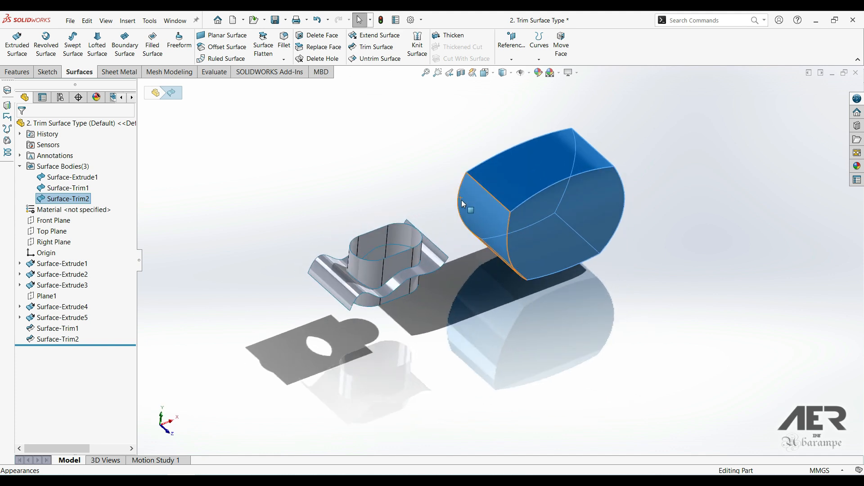
Step: Compare the slot body Surface-Extrude1 with the wavy body Surface-Trim1 by highlighting each in turn
click(75, 177)
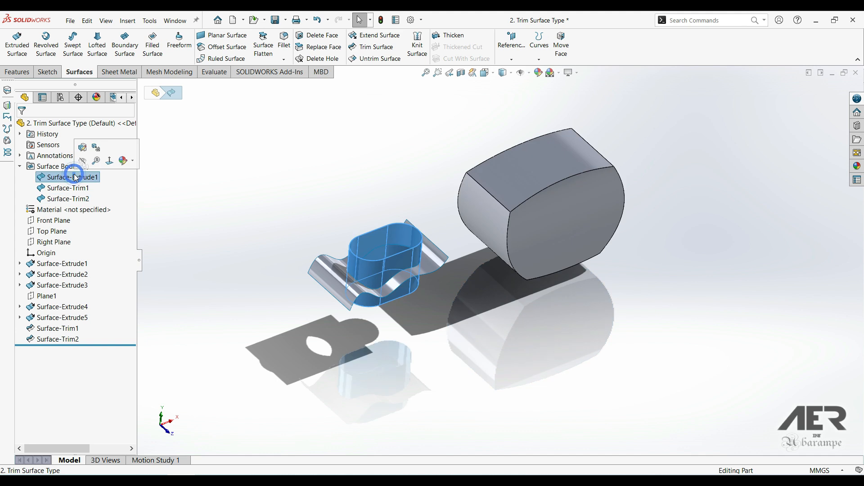
click(64, 189)
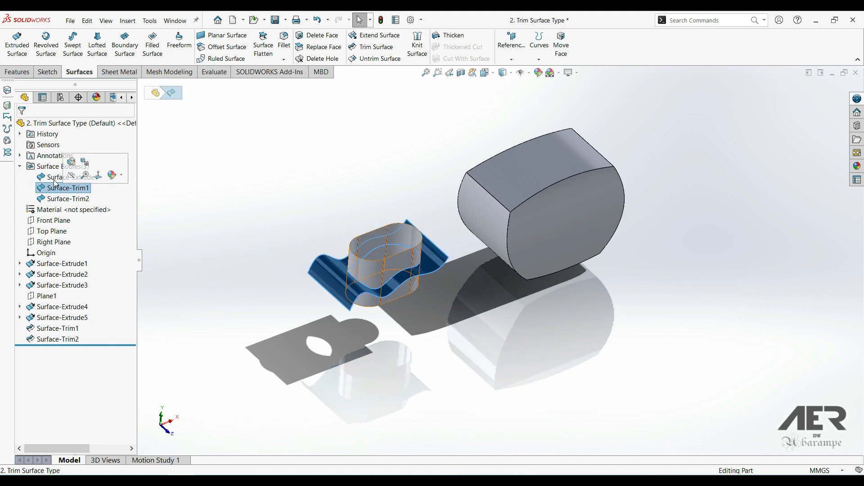
click(53, 180)
click(58, 189)
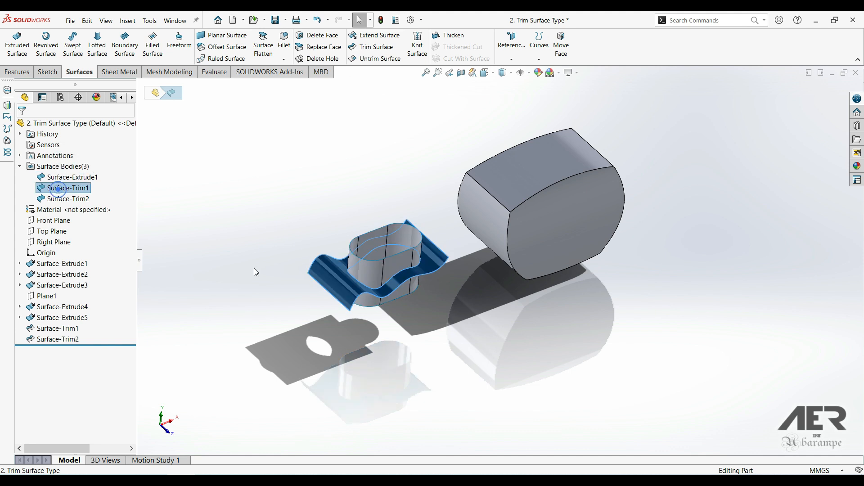
scroll(414, 292, down, 2)
middle_drag(423, 284, 390, 263)
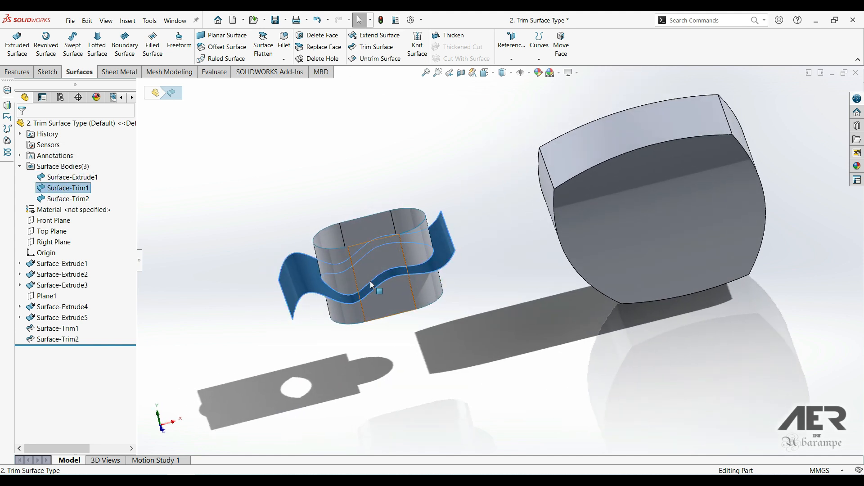
Step: Edit Surface-Trim2 to turn on the Create solid option and accept the change, keeping the Natural split option
middle_drag(662, 283, 661, 253)
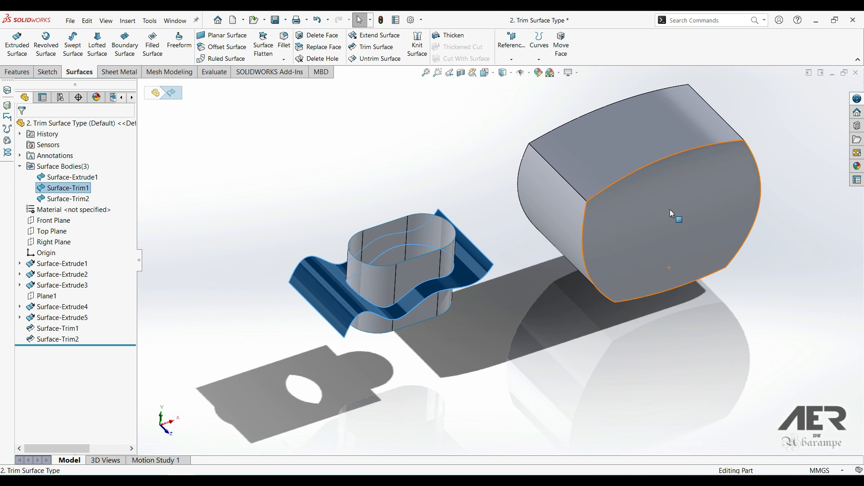
key(z)
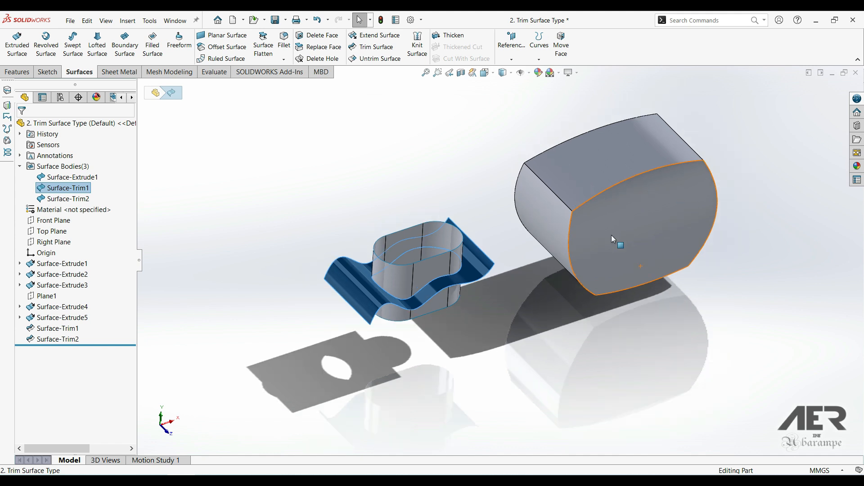
click(219, 309)
right_click(50, 341)
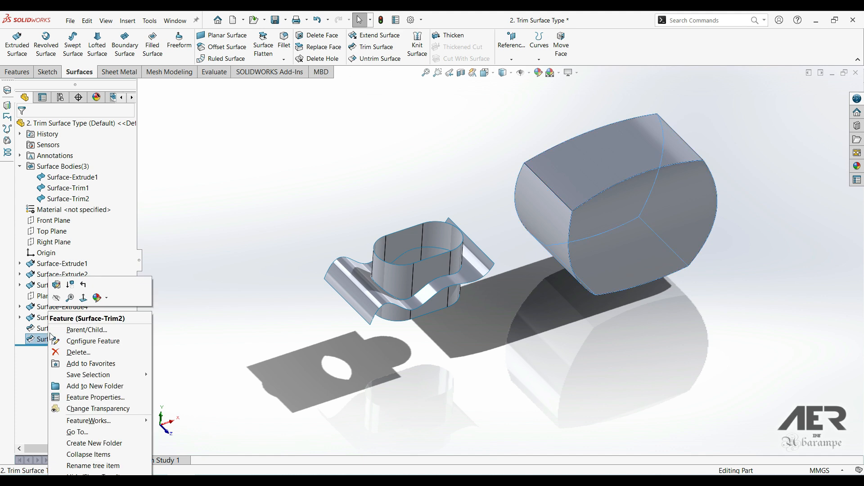
click(57, 296)
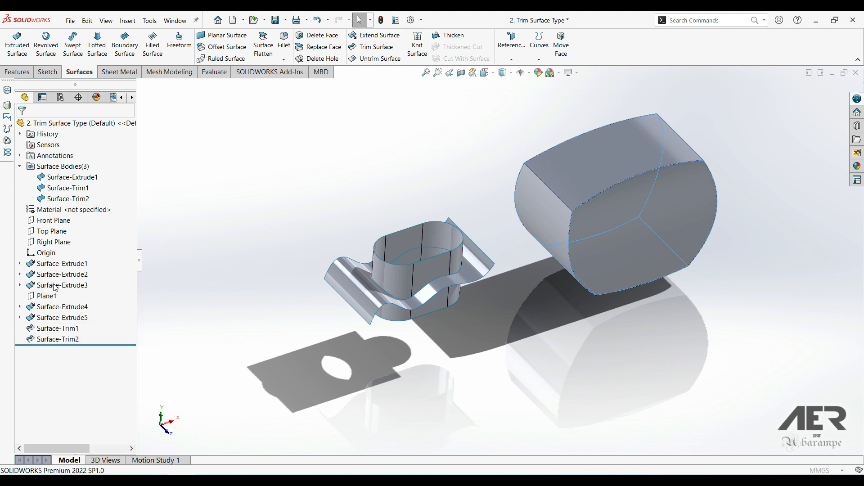
drag(130, 244, 130, 408)
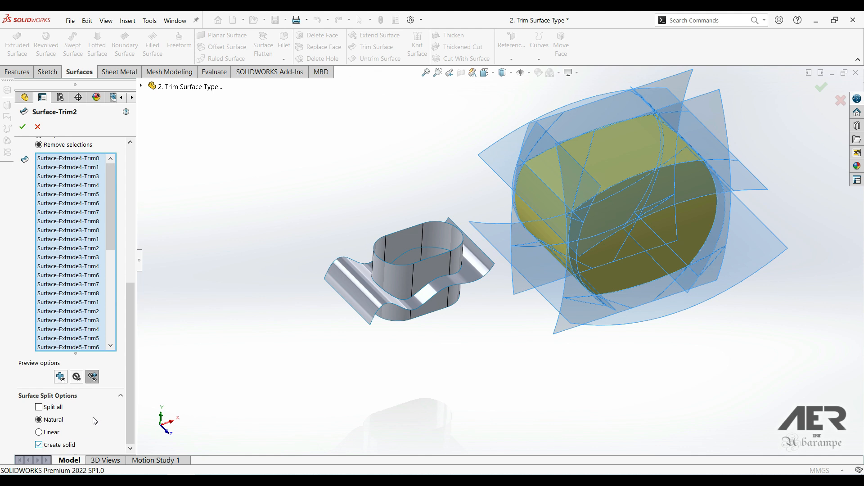
click(22, 126)
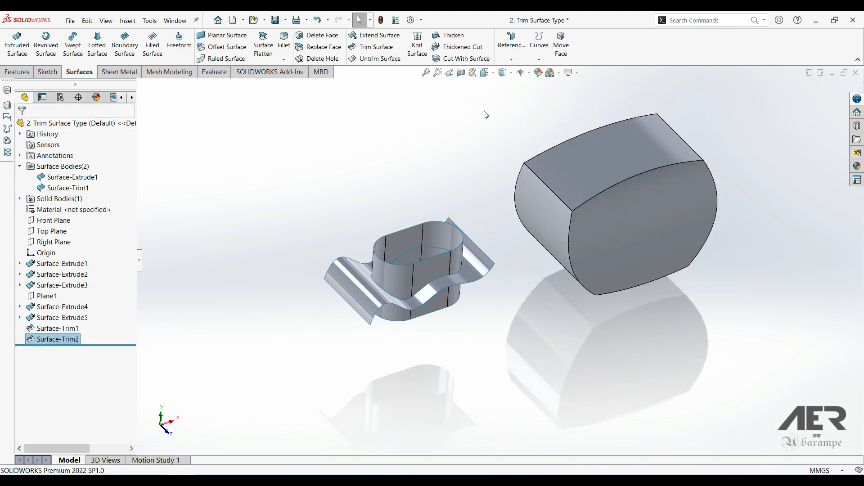
Step: Inspect the inside of the body made by Surface-Trim2 with a Front Plane section view offset to 21.00 mm, and accept the section
click(461, 73)
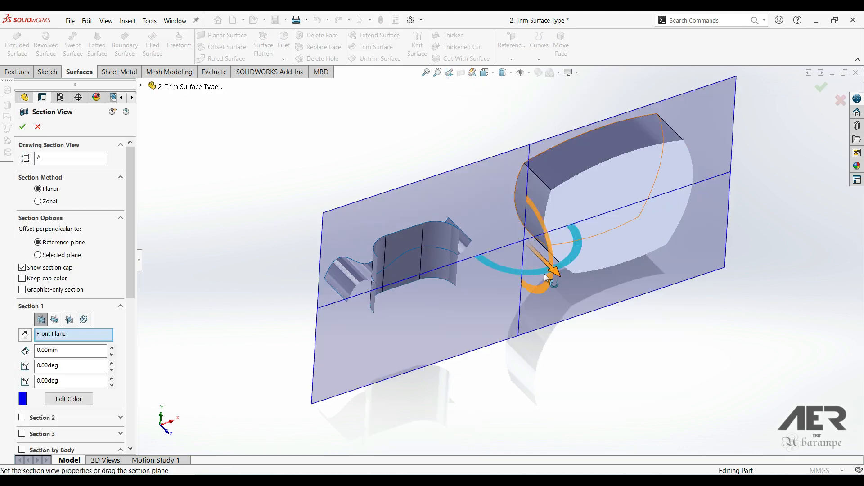
drag(559, 278, 579, 274)
middle_drag(579, 274, 565, 260)
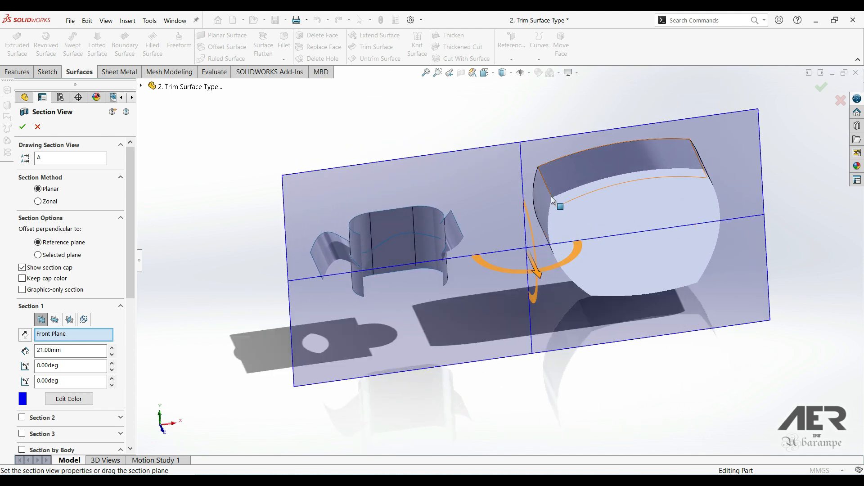
mouse_move(465, 193)
middle_down()
mouse_move(482, 195)
mouse_move(506, 161)
mouse_move(464, 190)
middle_up()
scroll(539, 206, up, 2)
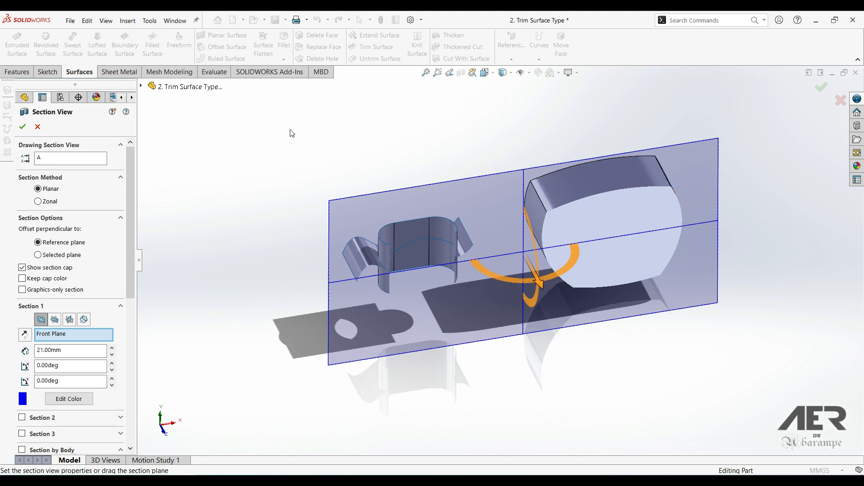
click(21, 128)
middle_drag(536, 261, 549, 247)
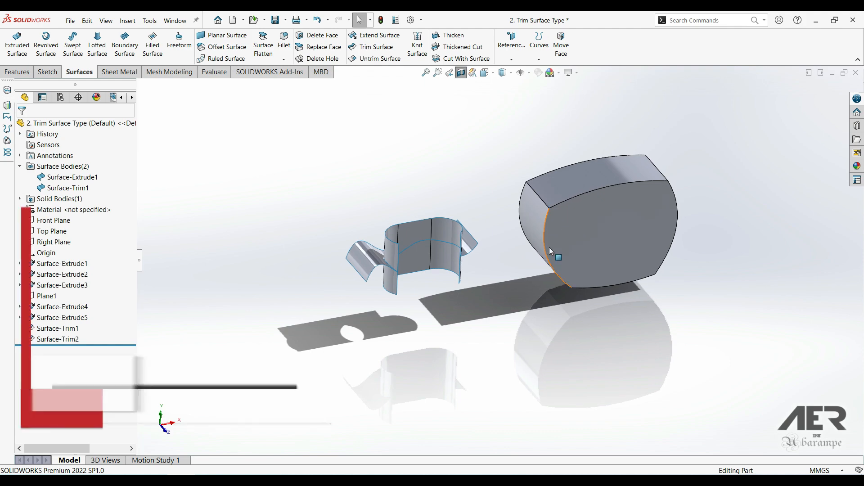